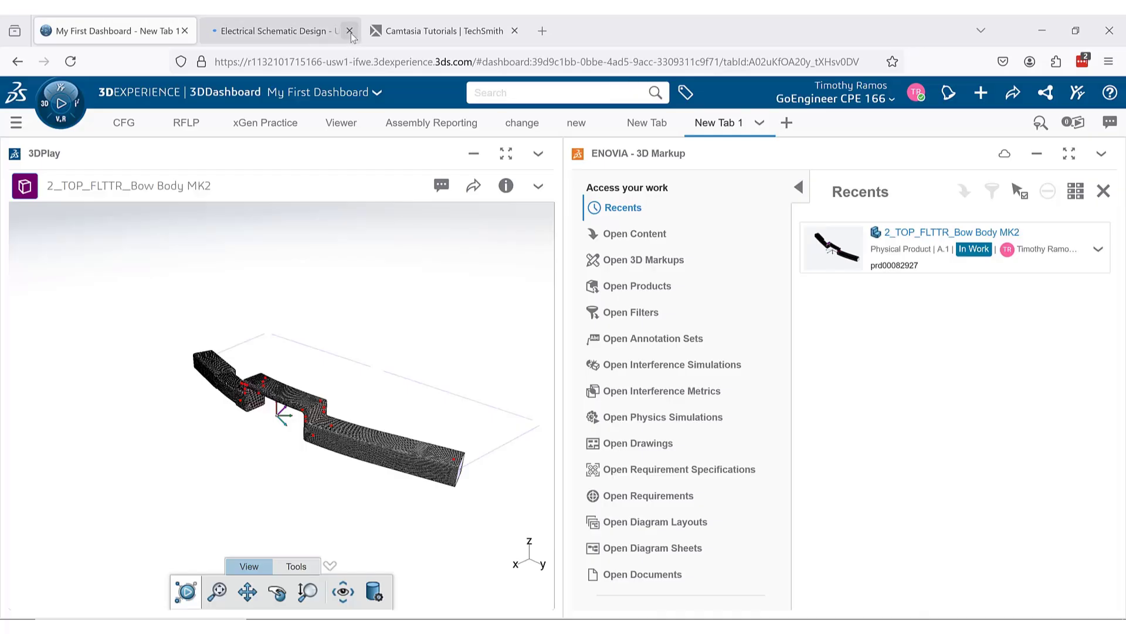
Close the Electrical Schematic Design tab and start Design with CATIA V5 from the Collaborative Designer role
{"action": "left_click", "coordinate": [350, 31]}
{"action": "left_click", "coordinate": [60, 103]}
{"action": "left_click", "coordinate": [105, 346]}
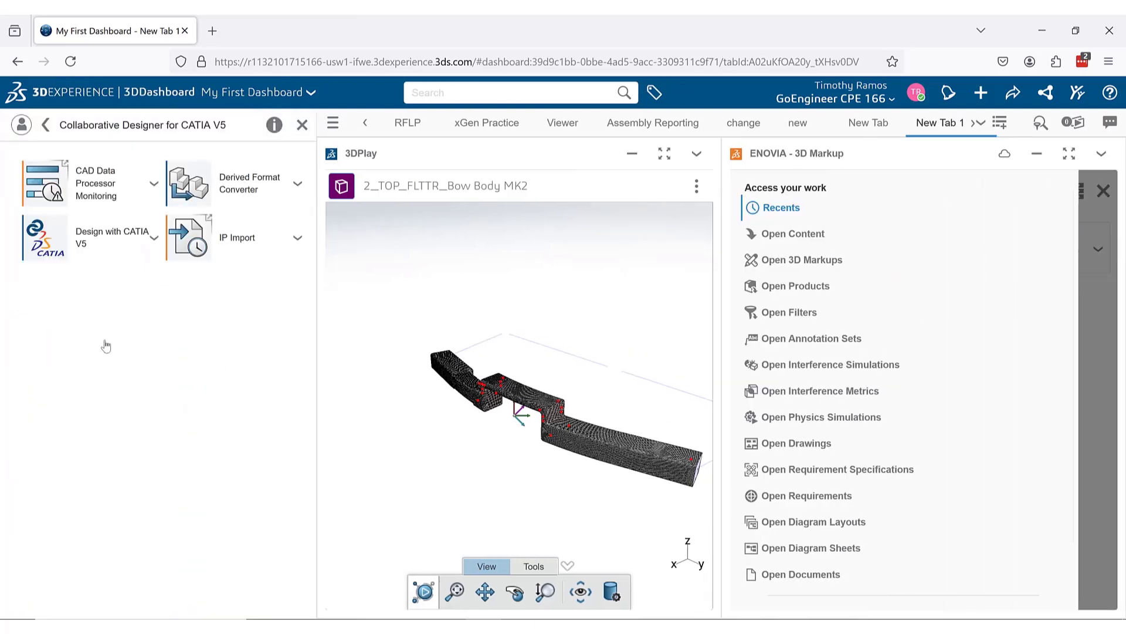
{"action": "left_click", "coordinate": [53, 235]}
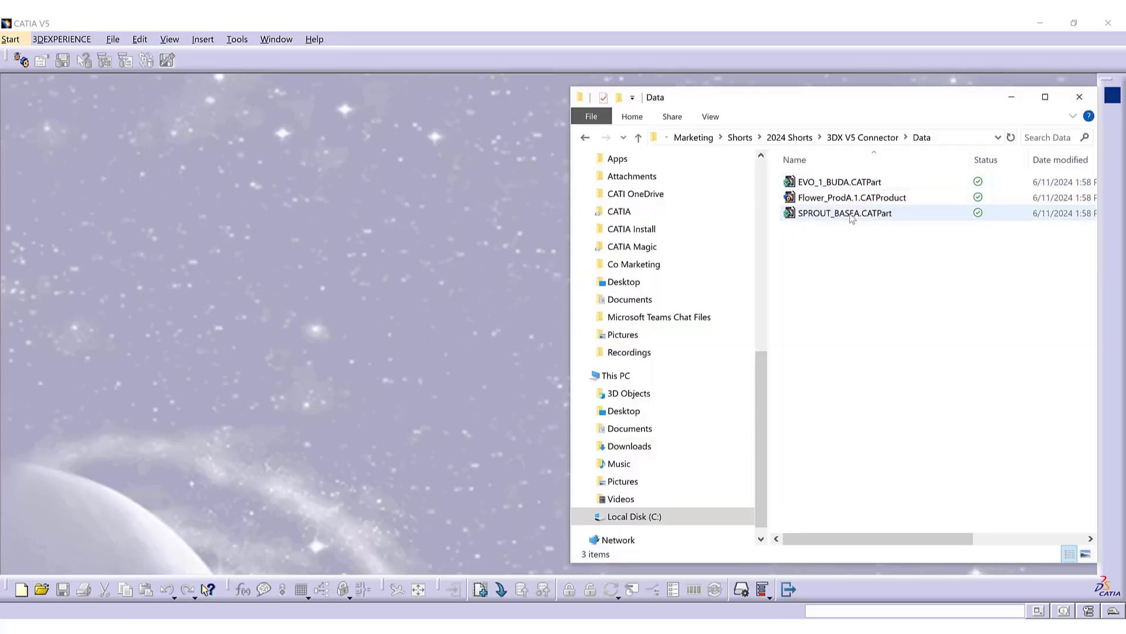
Load Flower_ProdA.1.CATProduct into CATIA, orbit it, and save it to 3DEXPERIENCE
{"action": "left_click_drag", "start_coordinate": [852, 197], "coordinate": [457, 262]}
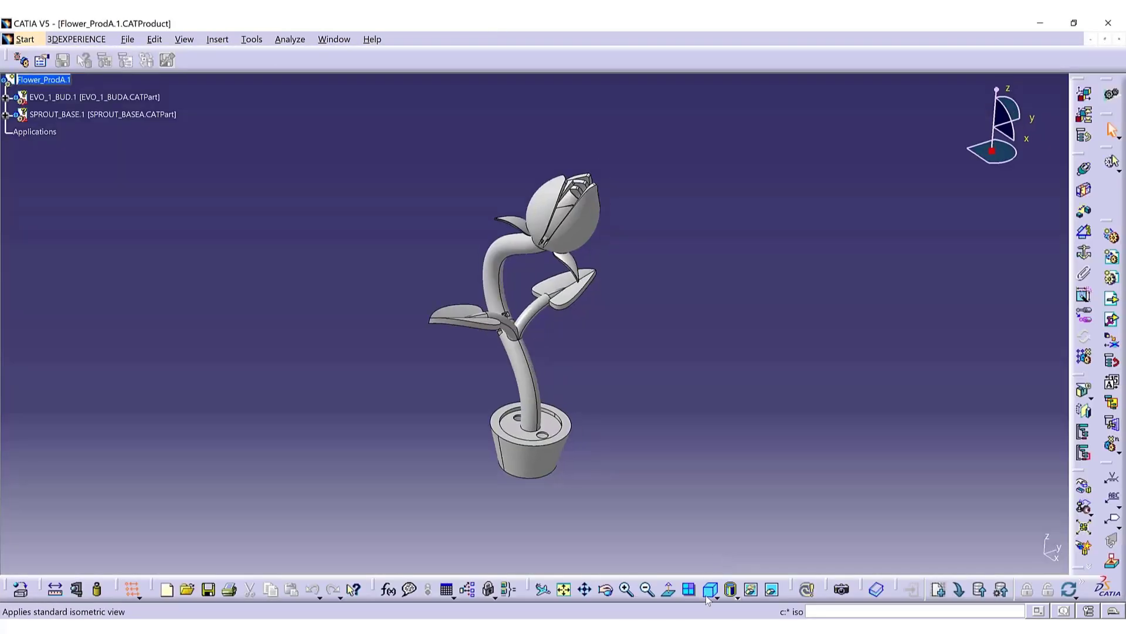
{"action": "mouse_move", "coordinate": [999, 169]}
{"action": "left_mouse_down"}
{"action": "mouse_move", "coordinate": [919, 148]}
{"action": "mouse_move", "coordinate": [370, 338]}
{"action": "left_mouse_up"}
{"action": "left_click", "coordinate": [74, 38]}
{"action": "left_click", "coordinate": [90, 118]}
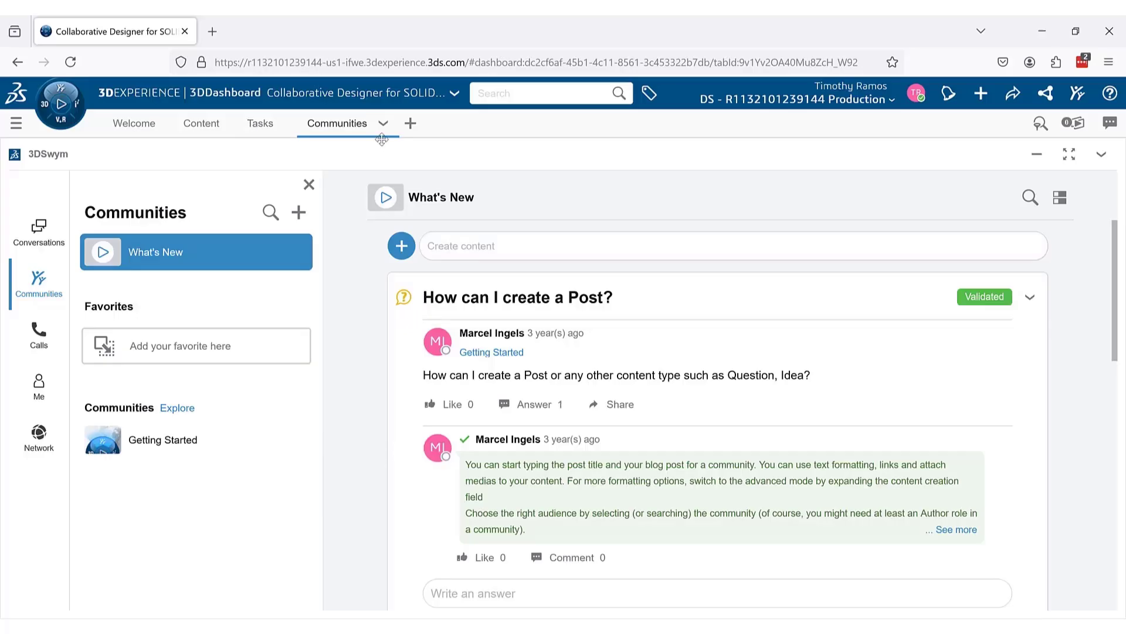
Create a 'V5 to 3DX' dashboard tab and add Product Structure Explore to it
{"action": "left_click", "coordinate": [410, 123]}
{"action": "type", "text": "V5 to 3DX"}
{"action": "key", "text": "Return"}
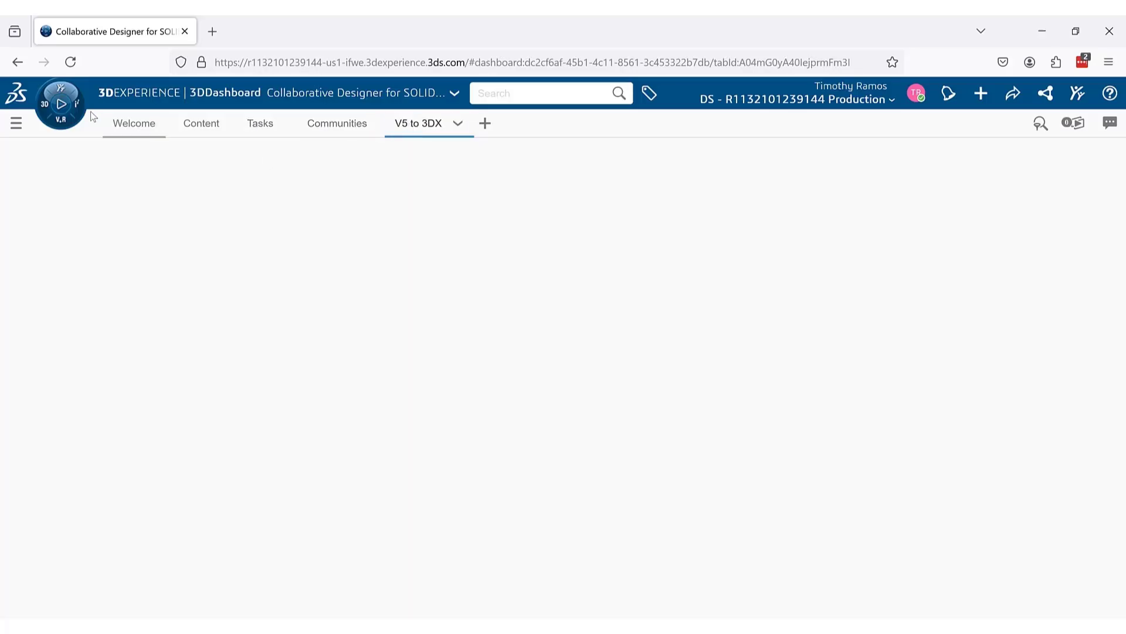
{"action": "left_click", "coordinate": [60, 103]}
{"action": "left_click", "coordinate": [299, 167]}
{"action": "type", "text": "produ"}
{"action": "left_click_drag", "start_coordinate": [41, 367], "coordinate": [382, 327]}
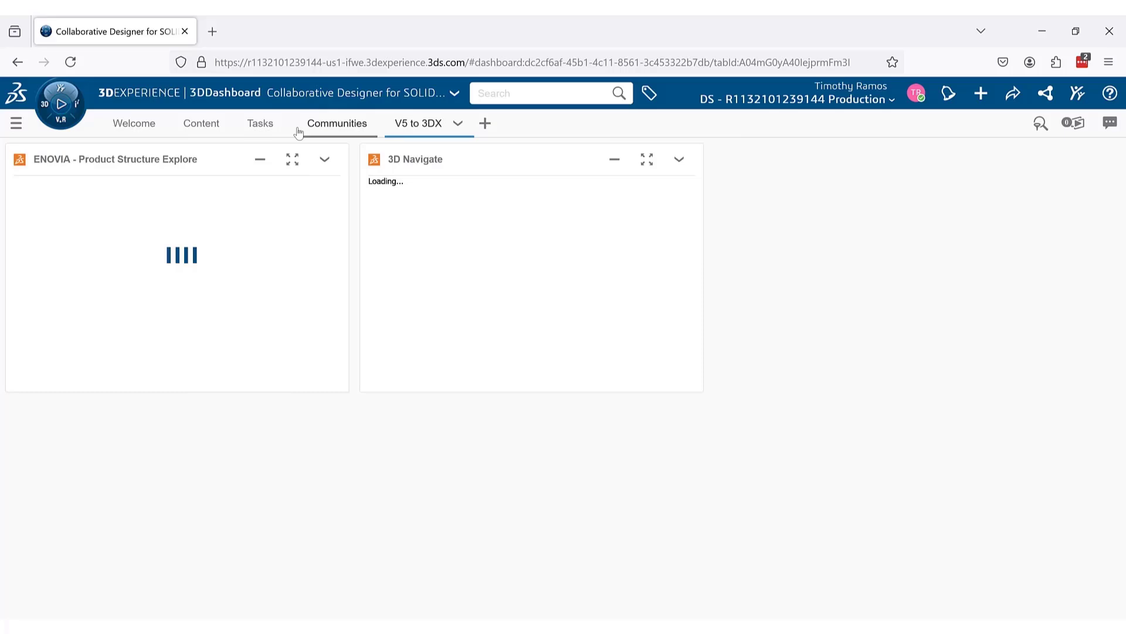
Fit the widgets to the tab and open Flower_ProdA.1 as content
{"action": "left_click", "coordinate": [458, 123]}
{"action": "left_click", "coordinate": [473, 287]}
{"action": "left_click", "coordinate": [67, 339]}
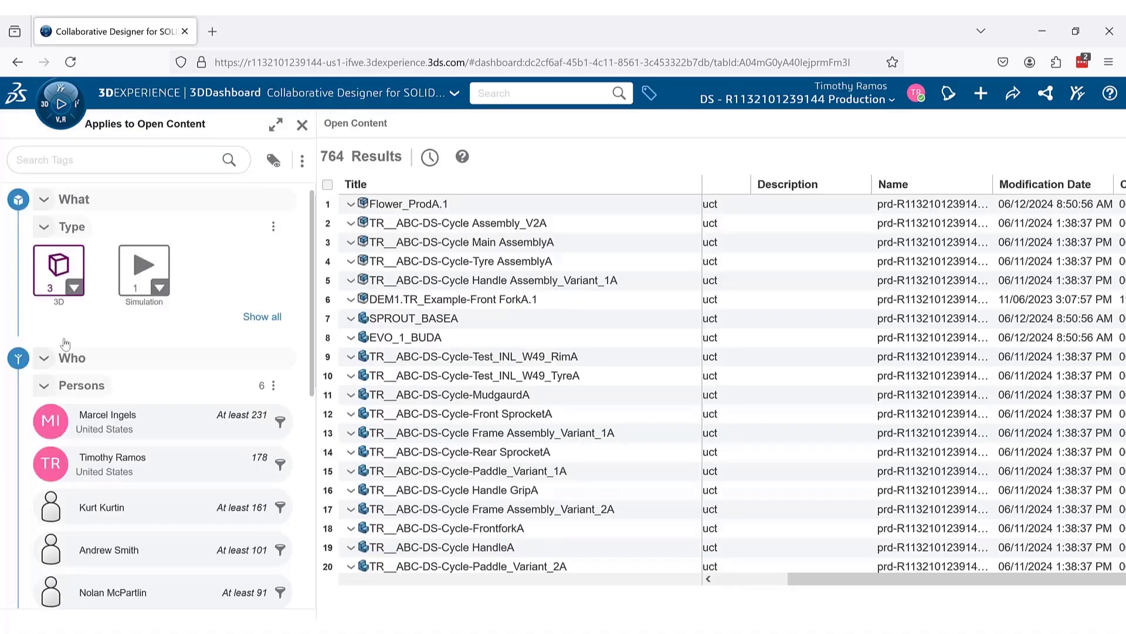
{"action": "left_click", "coordinate": [408, 204]}
Open Flower_ProdA.1 and expand it to show EVO_1_BUDA and SPROUT_BASEA
{"action": "left_click", "coordinate": [968, 604]}
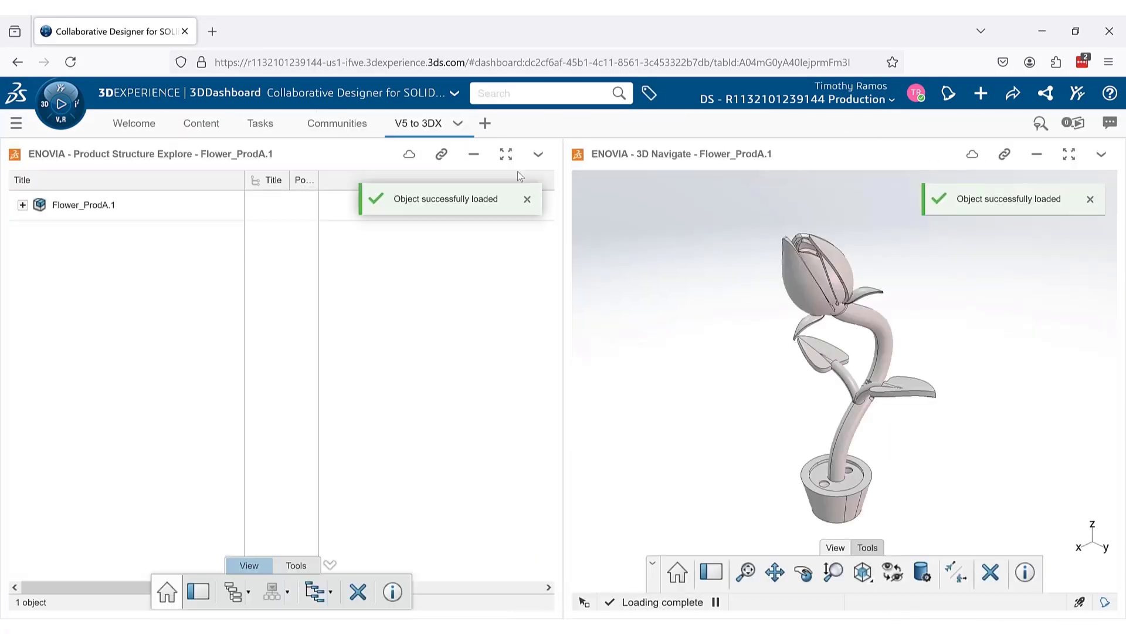
{"action": "left_click", "coordinate": [527, 199]}
{"action": "left_click", "coordinate": [21, 204]}
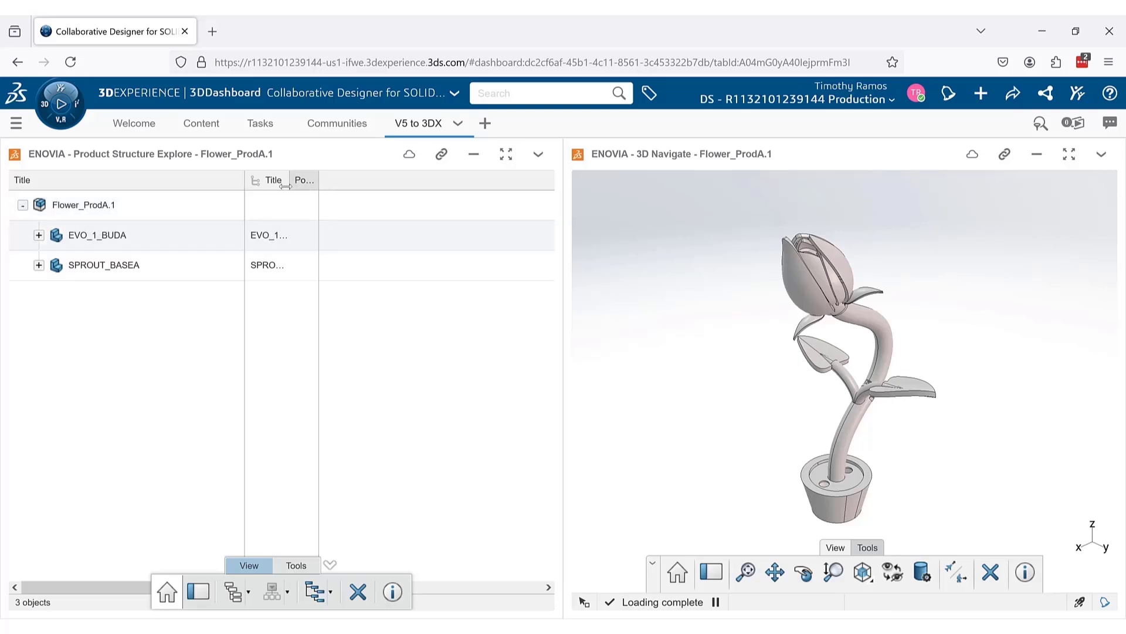
Widen the attribute grid and adjust its columns to reveal more part attributes
{"action": "left_click_drag", "start_coordinate": [246, 185], "coordinate": [162, 184]}
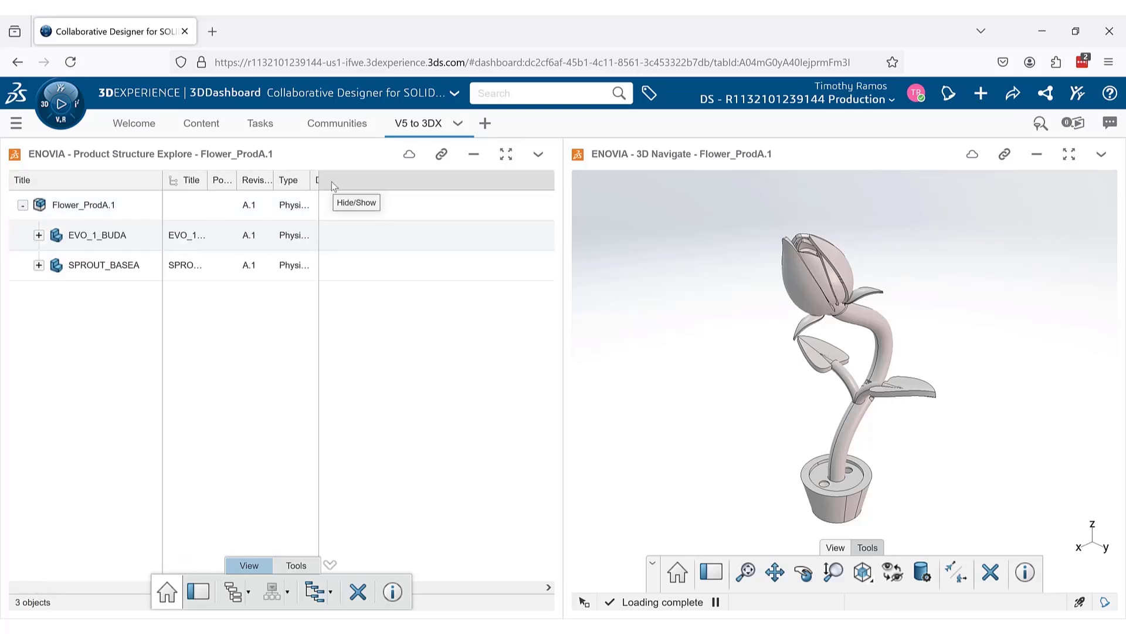
{"action": "right_click", "coordinate": [332, 183]}
{"action": "left_click", "coordinate": [282, 230]}
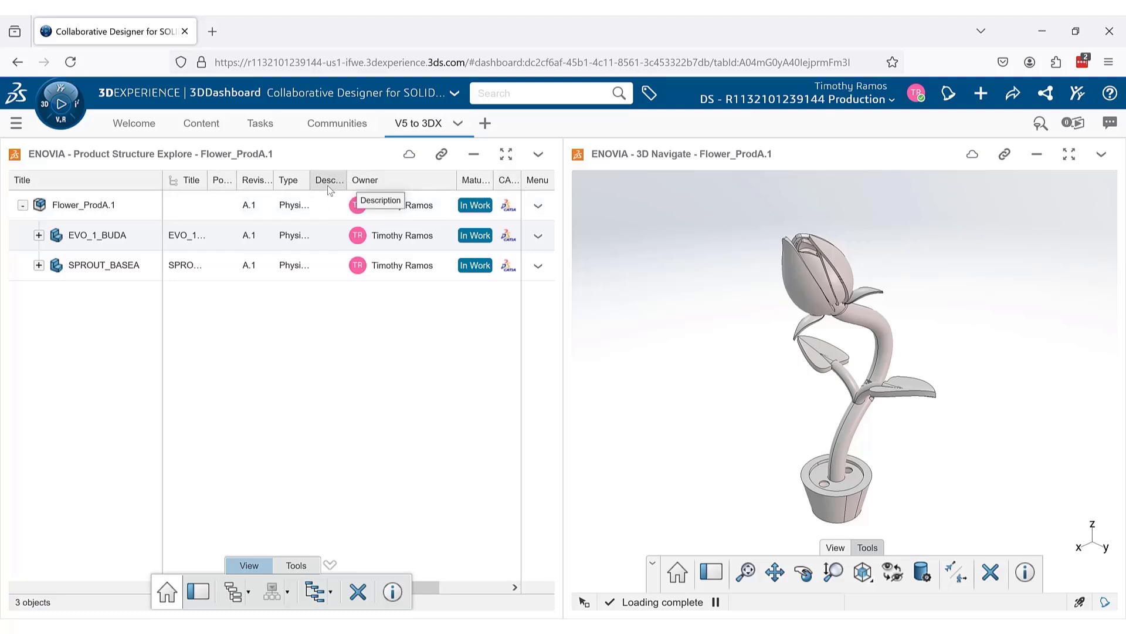
{"action": "scroll", "coordinate": [414, 233], "scroll_direction": "right", "scroll_amount": 3}
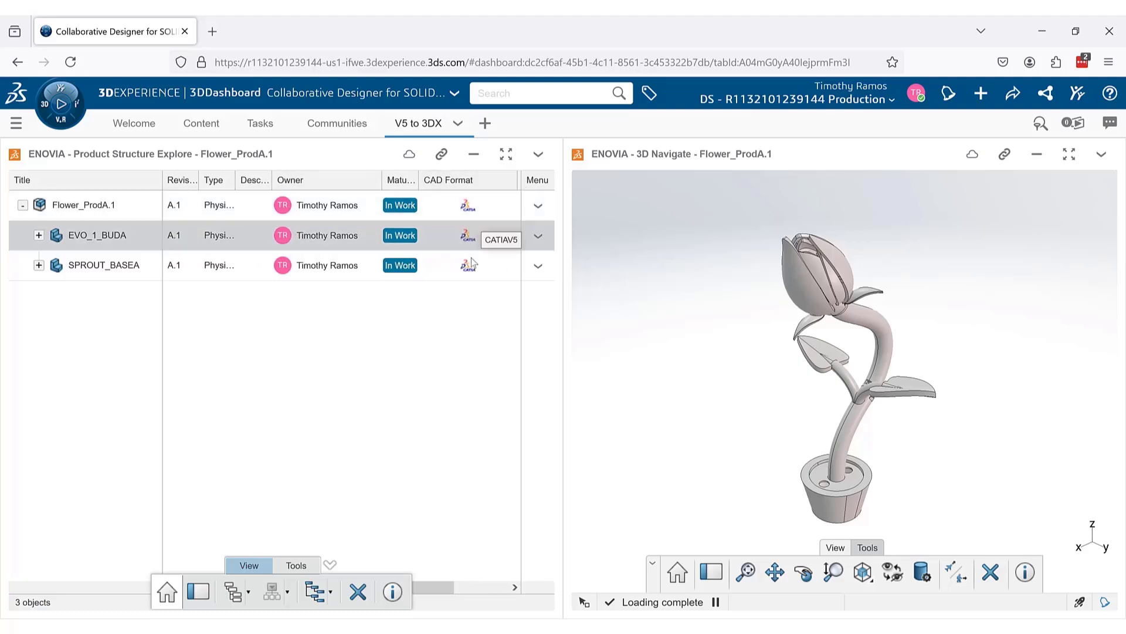
{"action": "left_click", "coordinate": [60, 101]}
Add the 3D Markup widget below Product Structure Explore and collapse 3D Navigate
{"action": "left_click", "coordinate": [299, 166]}
{"action": "type", "text": "mark"}
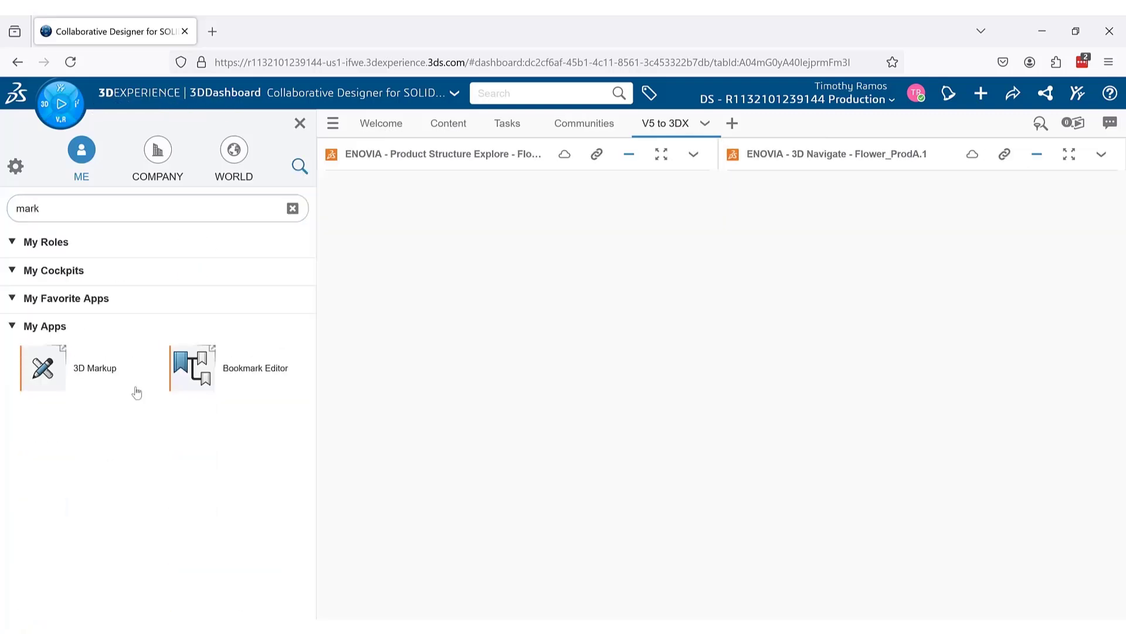
{"action": "left_click_drag", "start_coordinate": [136, 393], "coordinate": [370, 184]}
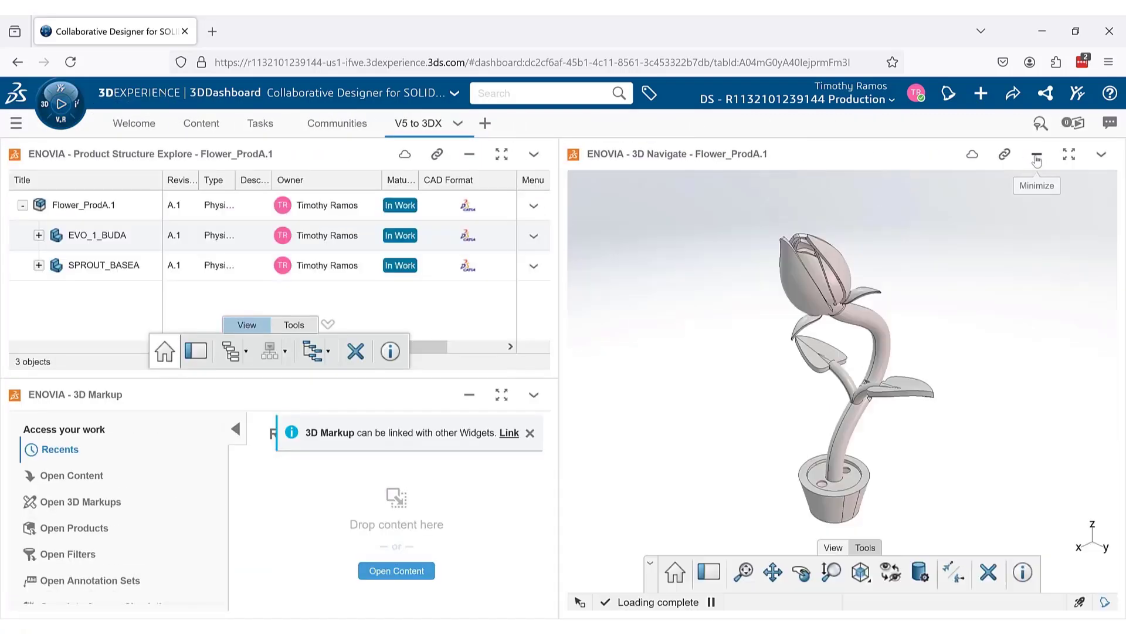
{"action": "mouse_move", "coordinate": [693, 614]}
{"action": "left_mouse_down"}
{"action": "mouse_move", "coordinate": [702, 403]}
{"action": "mouse_move", "coordinate": [755, 415]}
{"action": "left_mouse_up"}
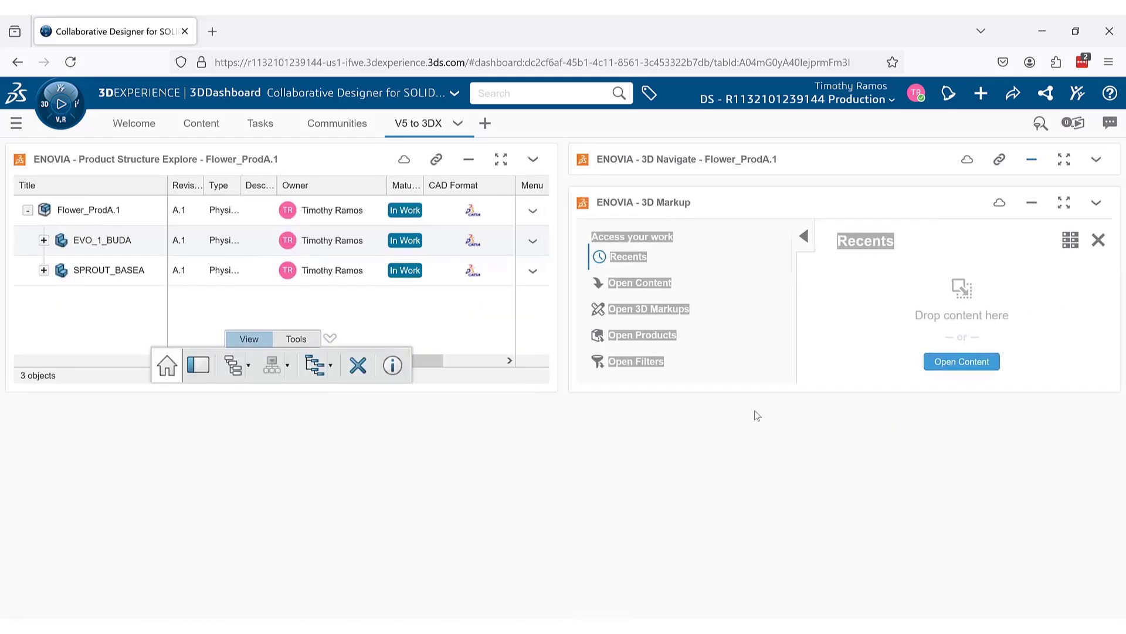
Open the flower full screen in 3D Markup, create a default-titled markup, and start Measure
{"action": "left_click", "coordinate": [1064, 202]}
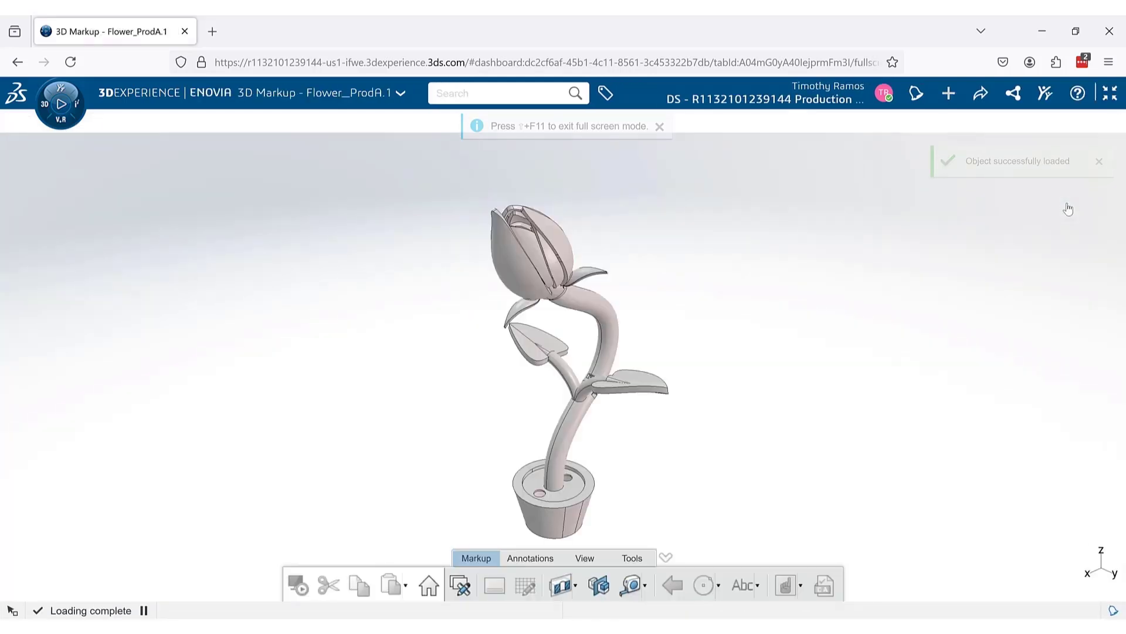
{"action": "left_click", "coordinate": [460, 585]}
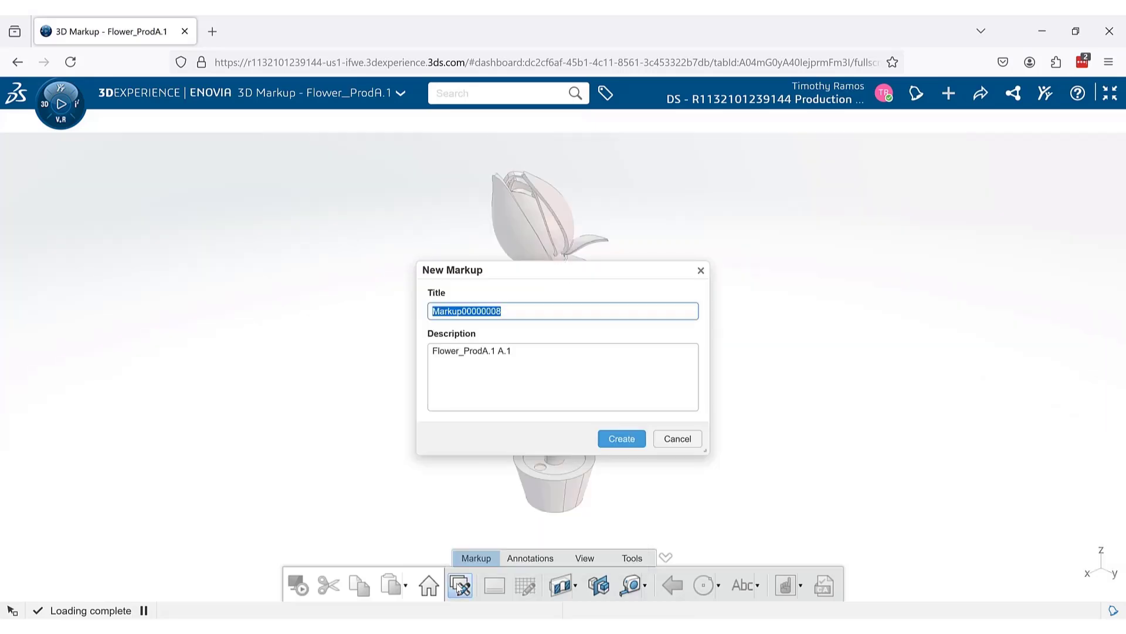
{"action": "left_click", "coordinate": [626, 440]}
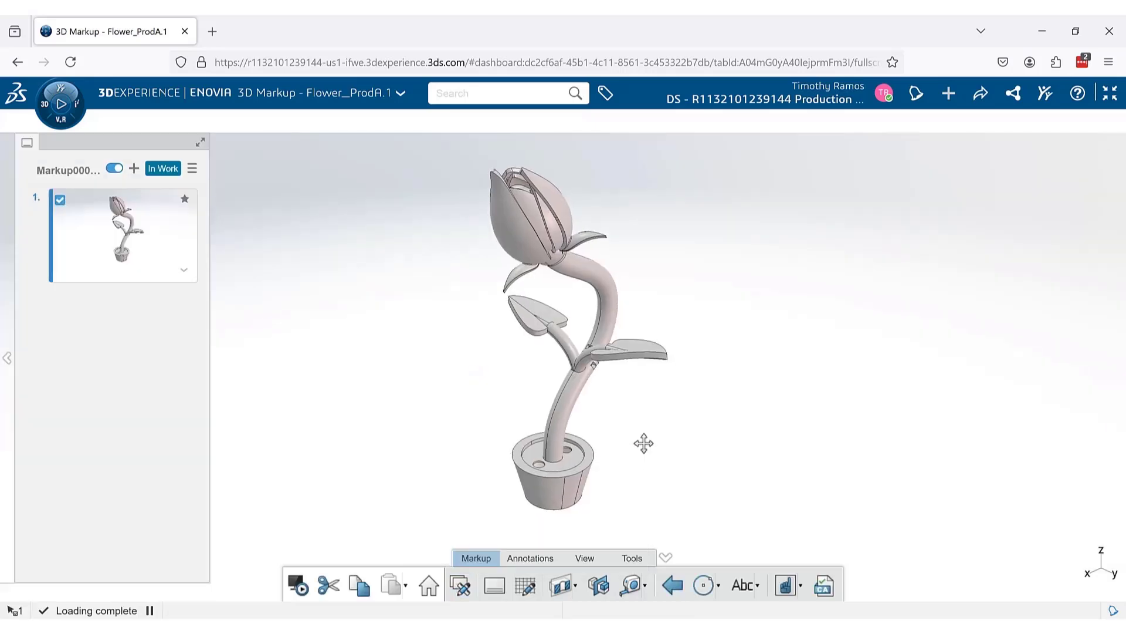
{"action": "scroll", "coordinate": [644, 413], "scroll_direction": "up", "scroll_amount": 3}
{"action": "scroll", "coordinate": [634, 393], "scroll_direction": "up", "scroll_amount": 3}
{"action": "scroll", "coordinate": [622, 361], "scroll_direction": "up", "scroll_amount": 3}
{"action": "scroll", "coordinate": [618, 341], "scroll_direction": "up", "scroll_amount": 1}
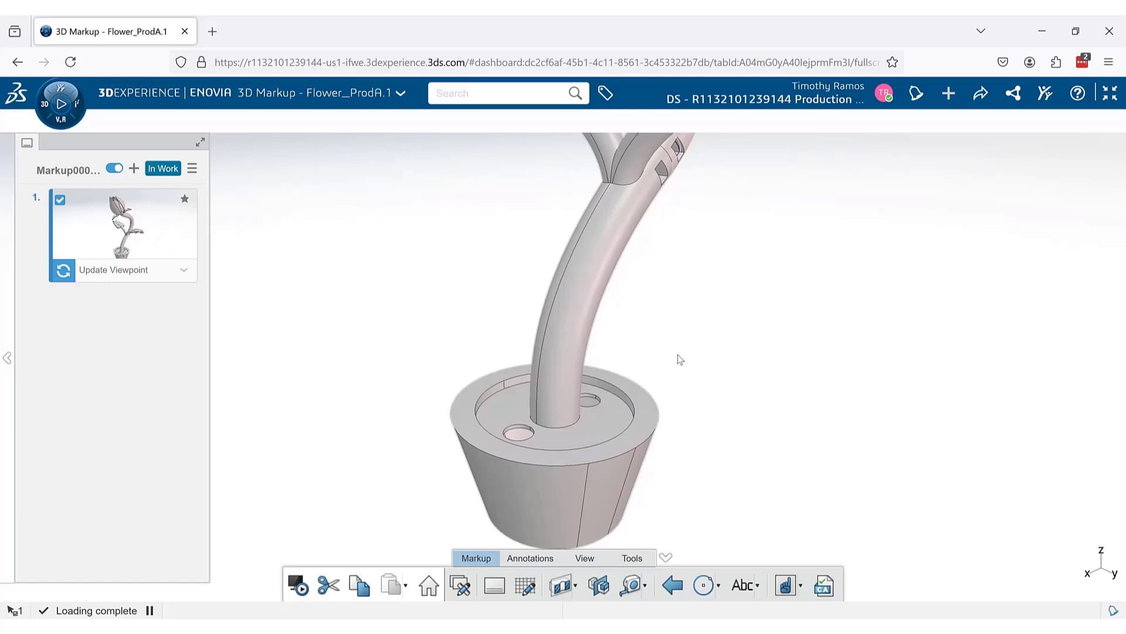
{"action": "left_click", "coordinate": [646, 585]}
{"action": "left_click", "coordinate": [662, 531]}
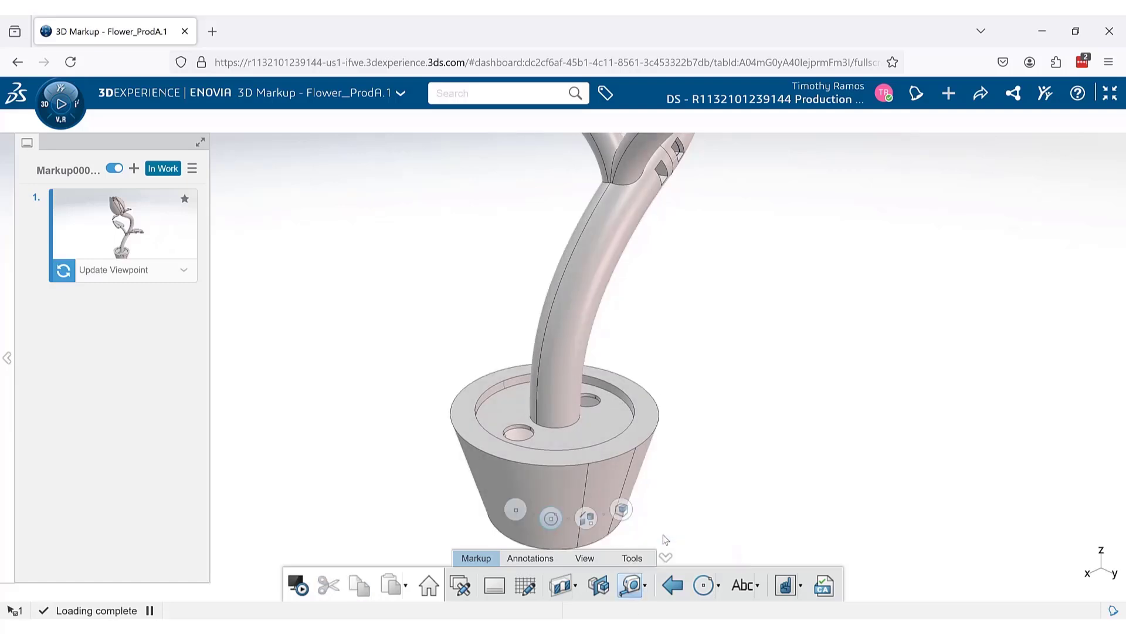
Measure the pot hole's 9.378 mm radius and anchor a text note on it
{"action": "left_click", "coordinate": [594, 404]}
{"action": "left_click", "coordinate": [712, 343]}
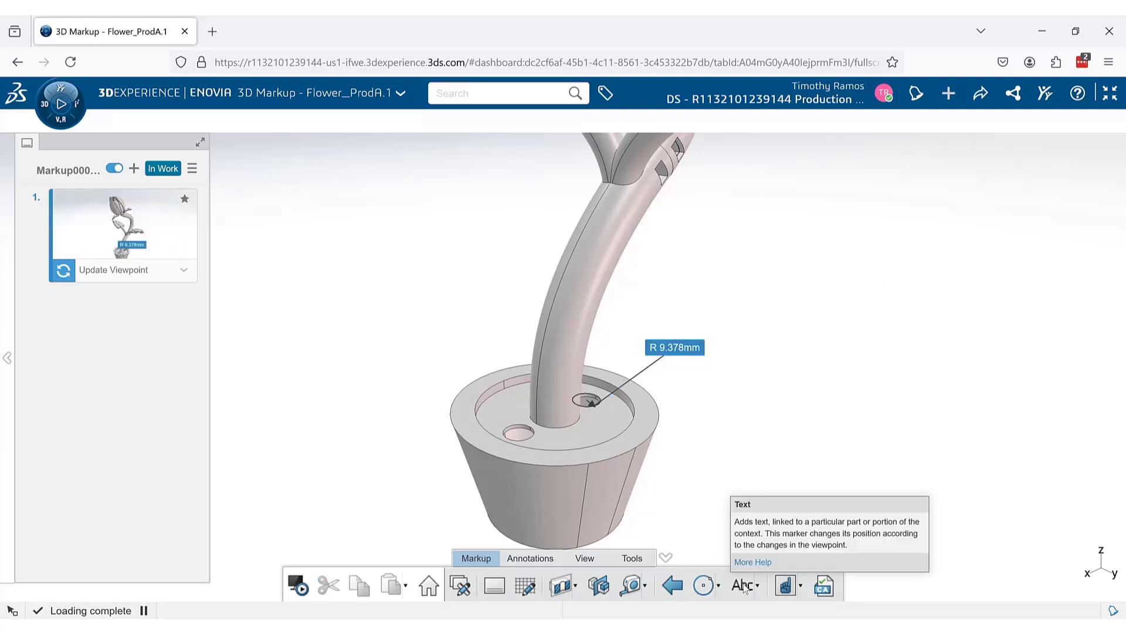
{"action": "left_click", "coordinate": [742, 586]}
{"action": "left_click", "coordinate": [587, 400]}
{"action": "type", "text": "Increase Radius t"}
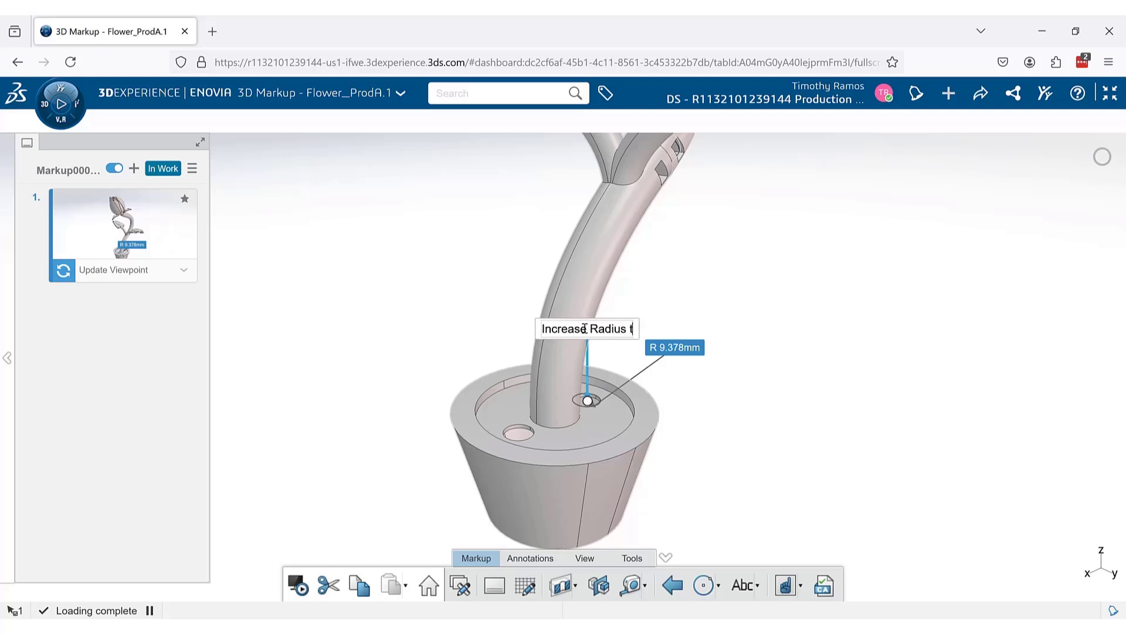
{"action": "type", "text": "o 10"}
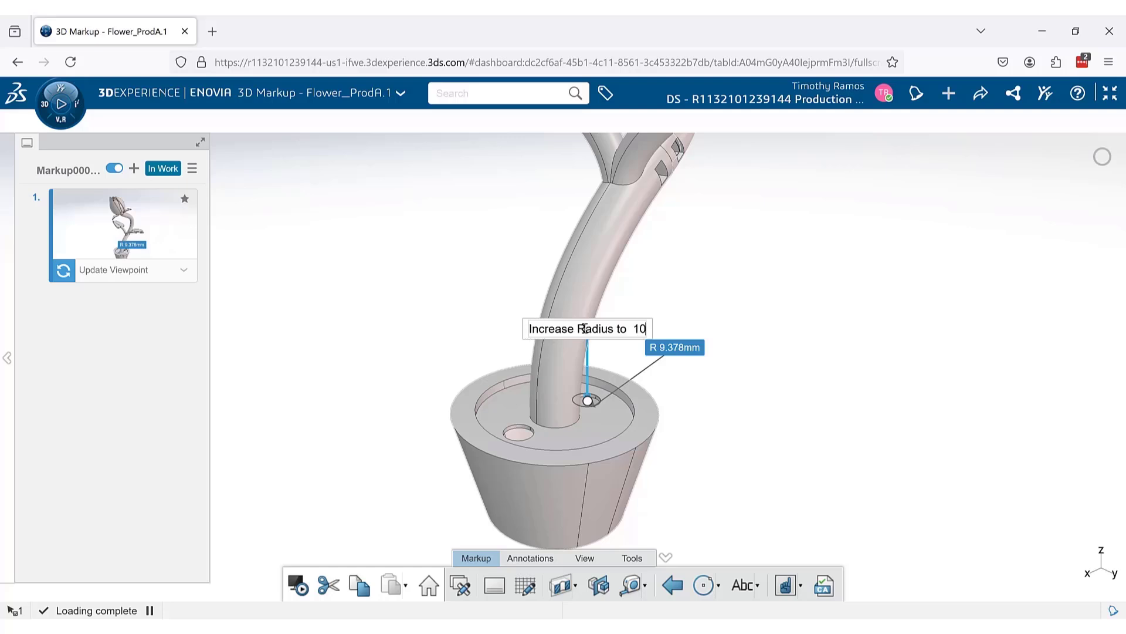
{"action": "type", "text": "mm"}
Finish the 'Increase Radius to 10mm' note, move it up-left, and apply the orange Warning style
{"action": "left_click", "coordinate": [716, 302]}
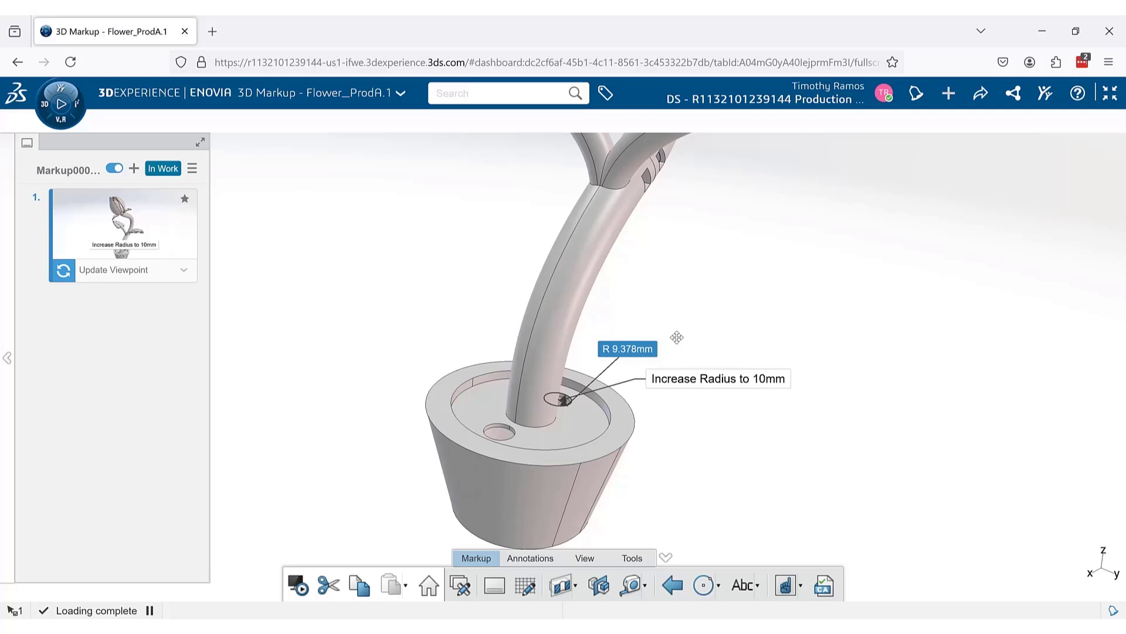
{"action": "left_click_drag", "start_coordinate": [677, 337], "coordinate": [647, 251]}
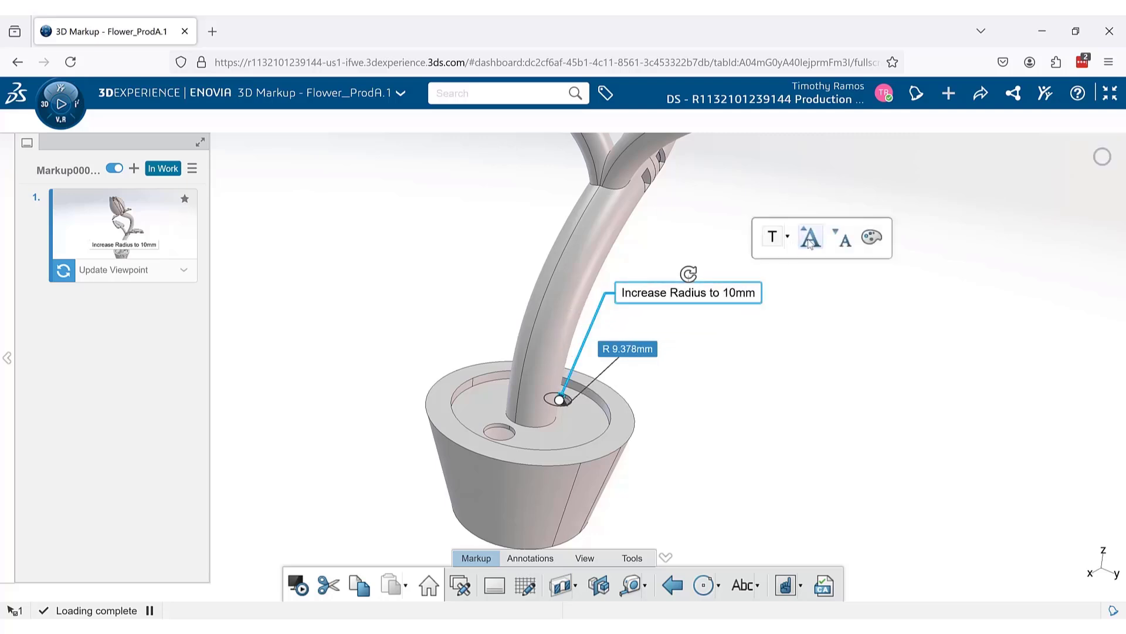
{"action": "left_click", "coordinate": [788, 237]}
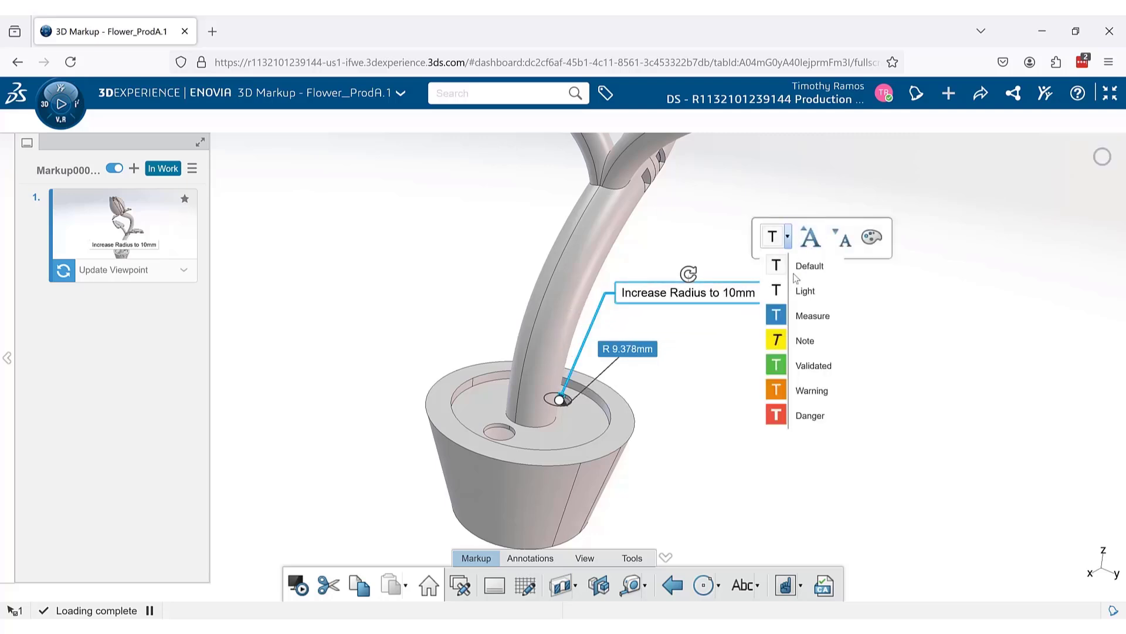
{"action": "left_click", "coordinate": [800, 390]}
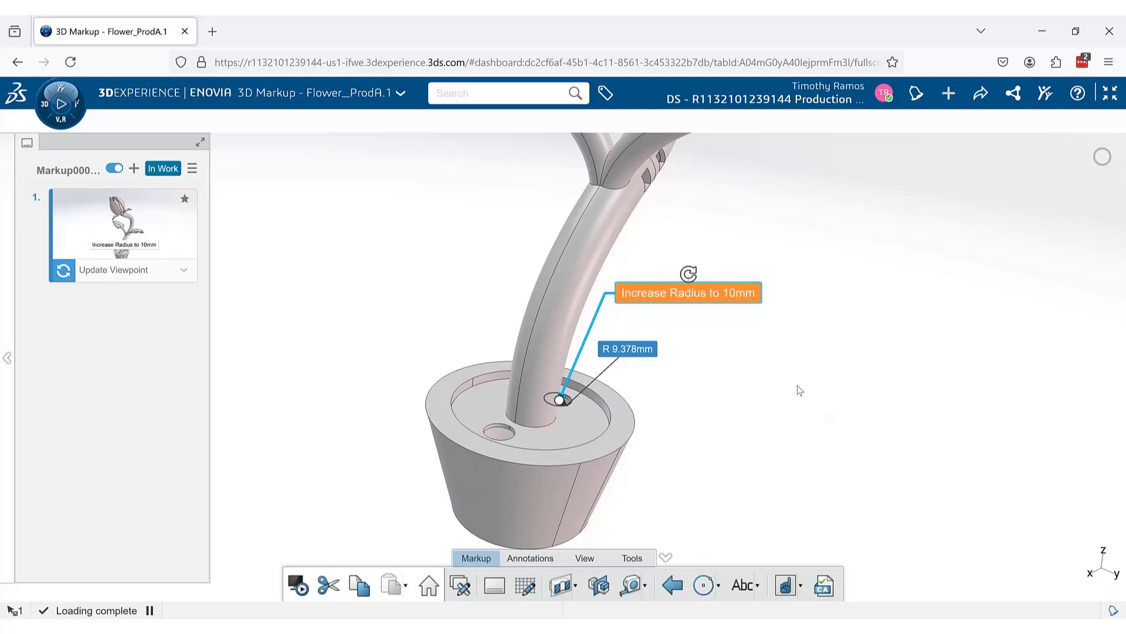
Add a second markup slide and reorient the flower to the Isometric view
{"action": "left_click", "coordinate": [134, 169]}
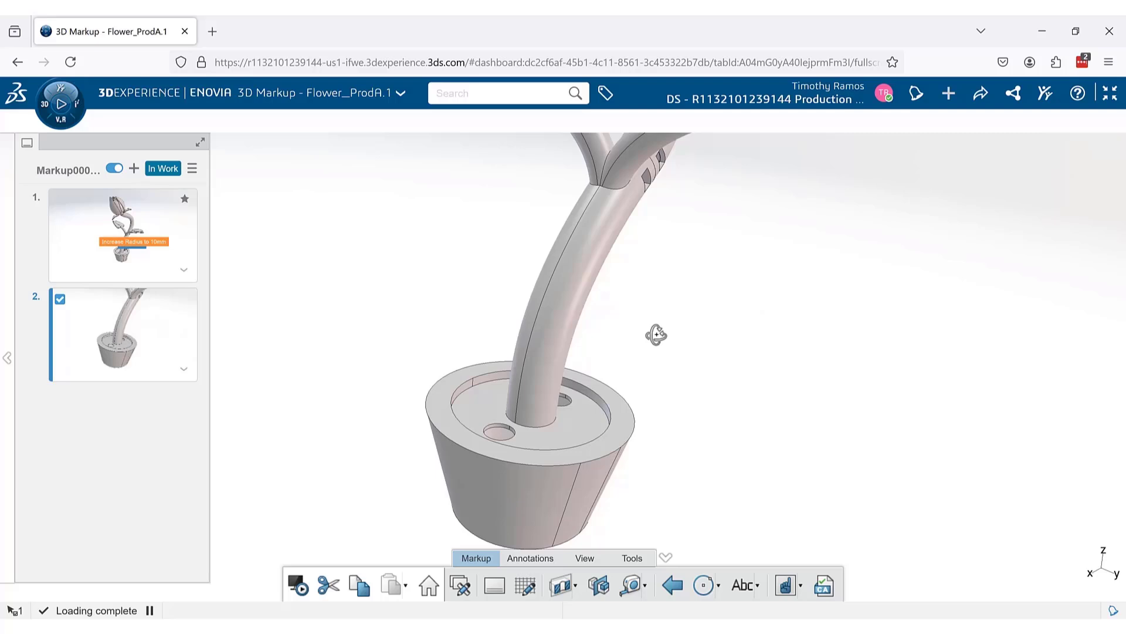
{"action": "middle_click_drag", "start_coordinate": [654, 368], "coordinate": [620, 448]}
{"action": "left_click", "coordinate": [651, 586]}
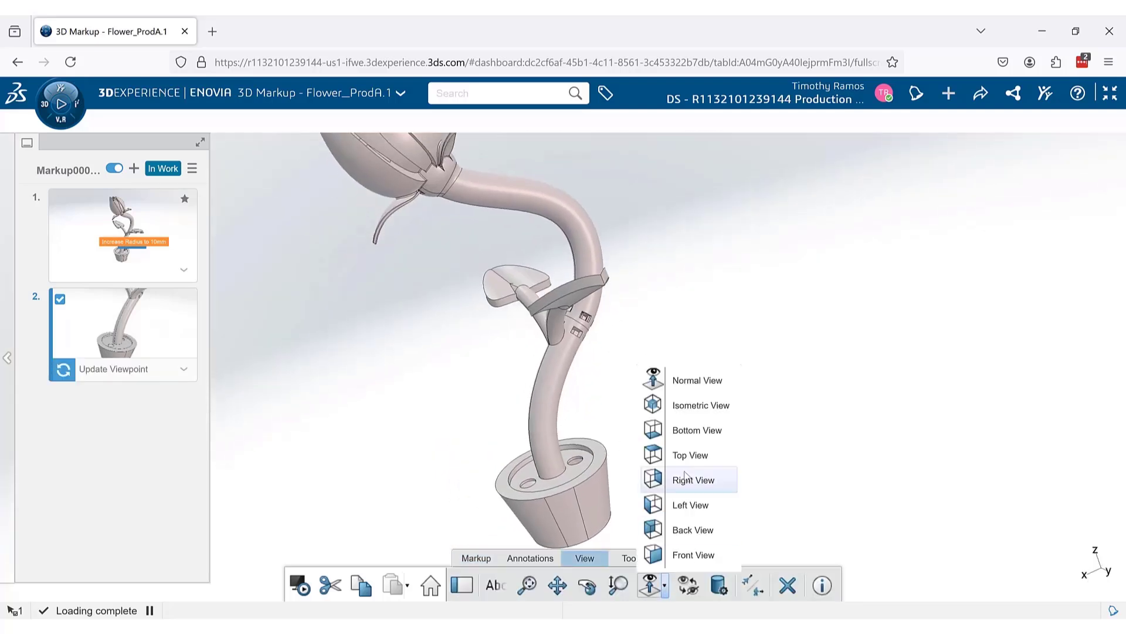
{"action": "left_click", "coordinate": [679, 406]}
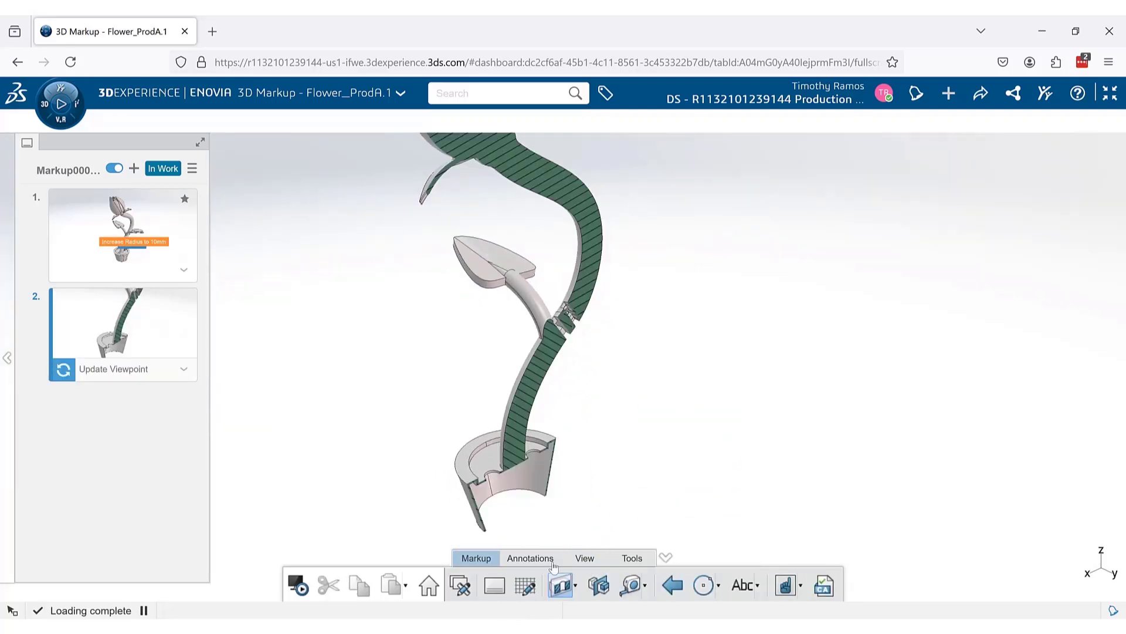
Measure the 7.5 mm clearance gap at the stem joint
{"action": "left_click", "coordinate": [631, 586]}
{"action": "scroll", "coordinate": [581, 264], "scroll_direction": "up", "scroll_amount": 5}
{"action": "left_click", "coordinate": [586, 227]}
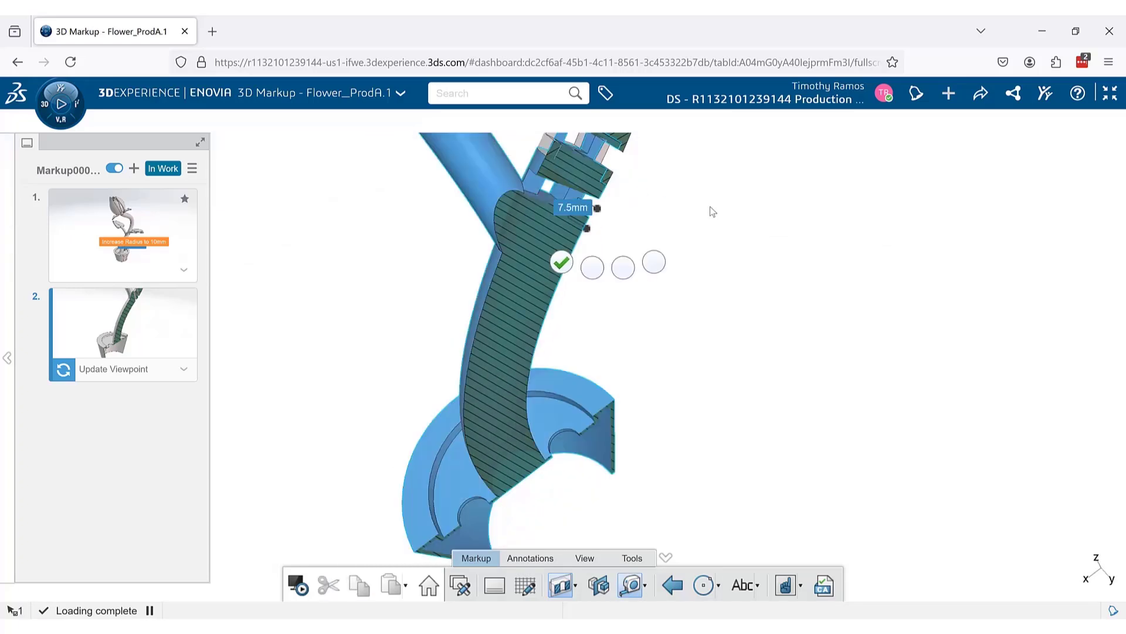
{"action": "left_click", "coordinate": [561, 262]}
Circle the clearance gap, draw an arrow pointing at it, and check the arrow's colour
{"action": "left_click", "coordinate": [719, 585]}
{"action": "mouse_move", "coordinate": [604, 201]}
{"action": "left_mouse_down"}
{"action": "mouse_move", "coordinate": [678, 182]}
{"action": "mouse_move", "coordinate": [609, 207]}
{"action": "left_mouse_up"}
{"action": "left_click", "coordinate": [736, 478]}
{"action": "right_click", "coordinate": [658, 193]}
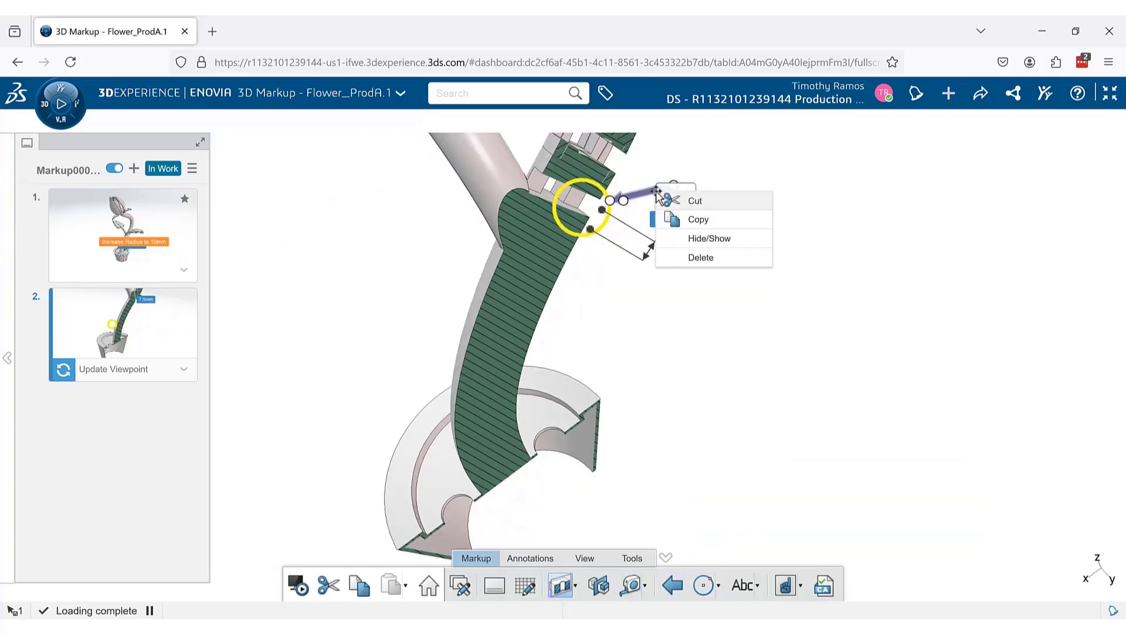
{"action": "left_click", "coordinate": [659, 194]}
{"action": "left_click", "coordinate": [887, 202]}
Add a 'Validate Clearance is OK' note at the arrow tail with the yellow Note style
{"action": "left_click", "coordinate": [743, 585]}
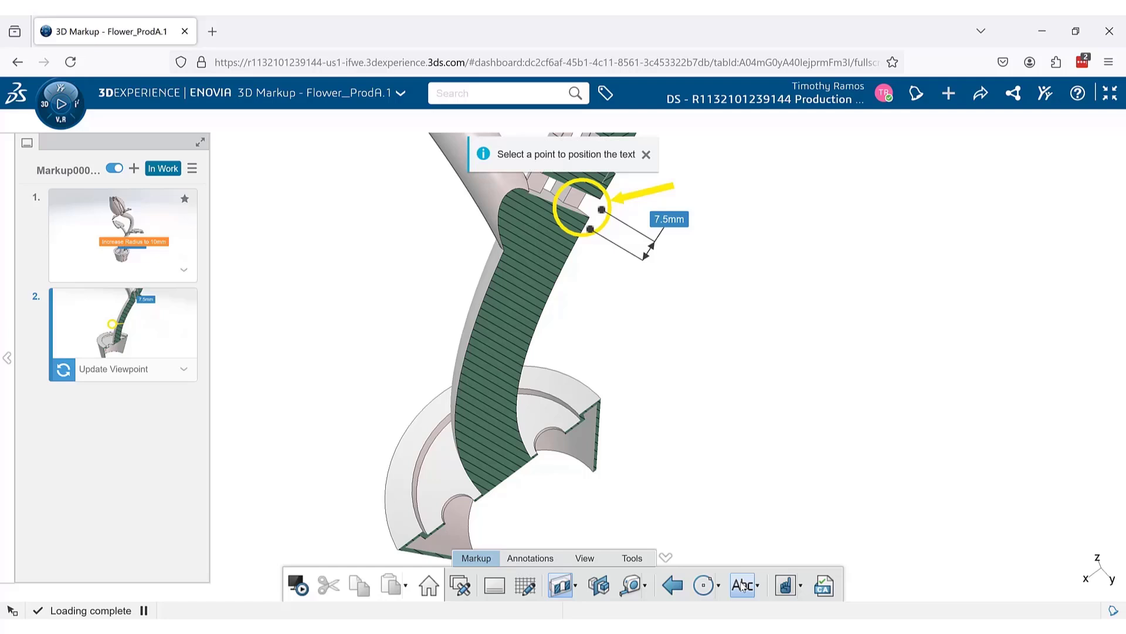
{"action": "left_click", "coordinate": [679, 182]}
{"action": "type", "text": "Validate C"}
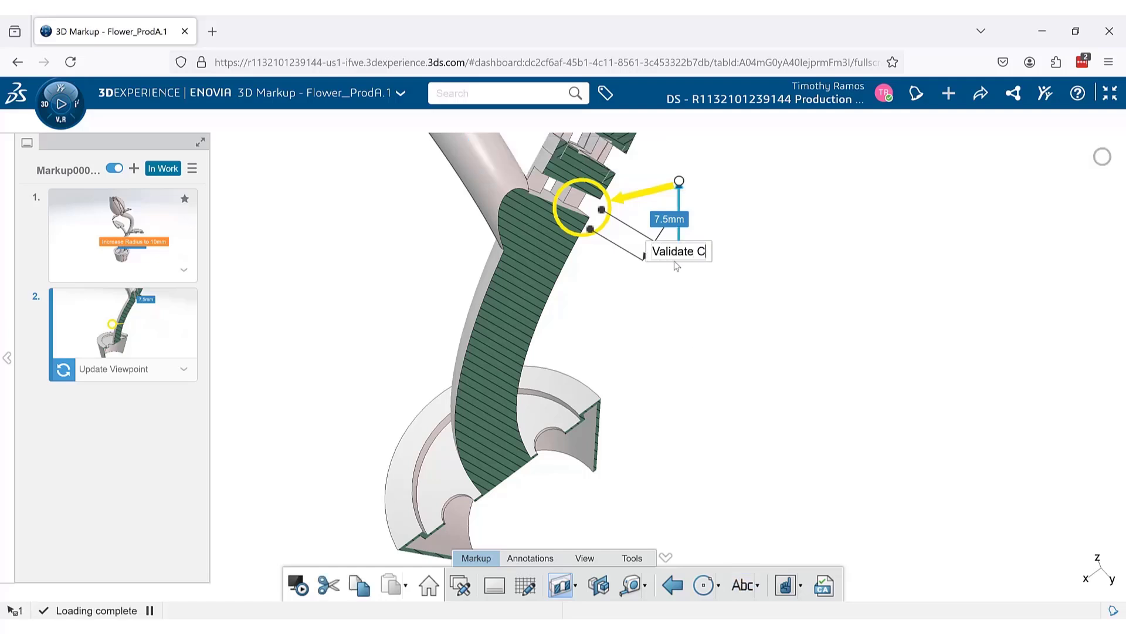
{"action": "type", "text": "learance is OK"}
{"action": "key", "text": "Return"}
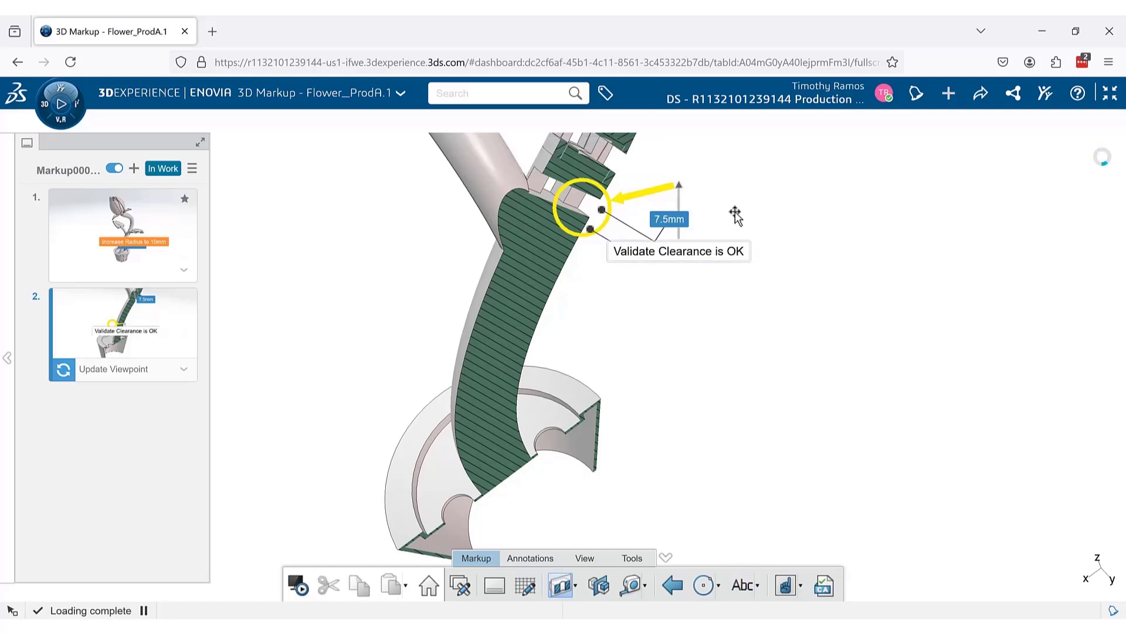
{"action": "left_click_drag", "start_coordinate": [736, 217], "coordinate": [780, 139]}
{"action": "right_click", "coordinate": [707, 173]}
{"action": "left_click", "coordinate": [859, 357]}
{"action": "left_click", "coordinate": [765, 155]}
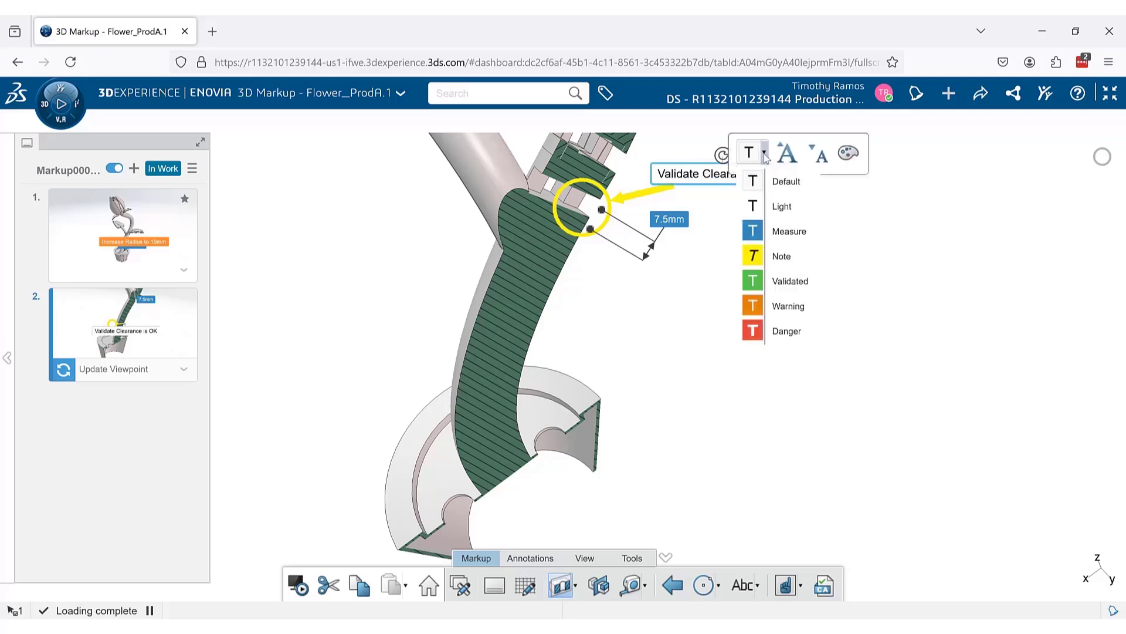
{"action": "left_click", "coordinate": [781, 255]}
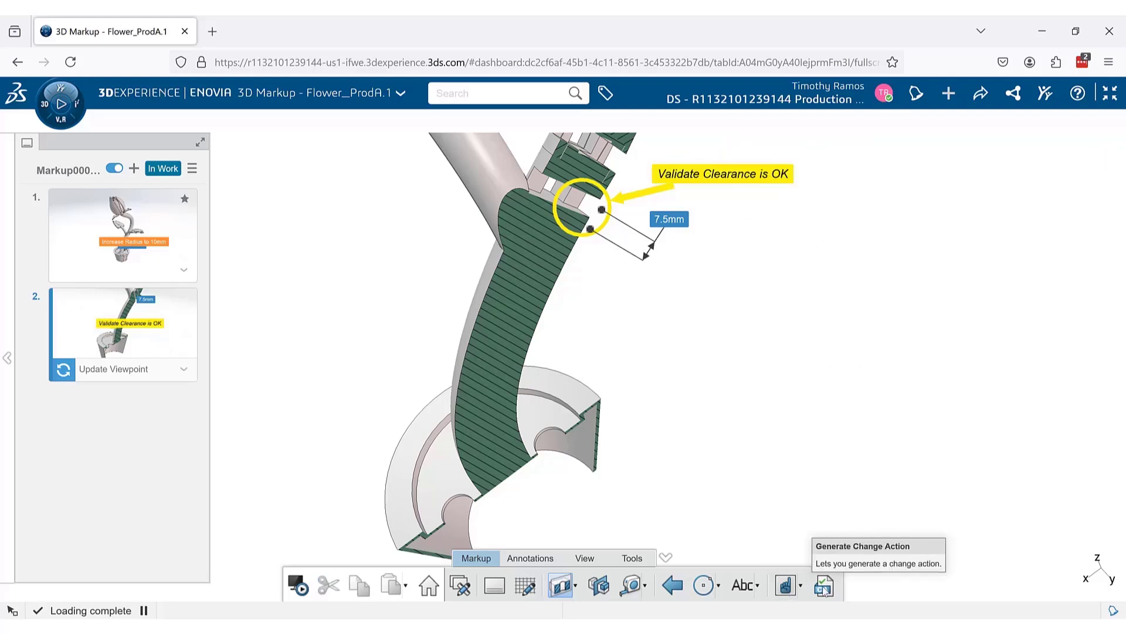